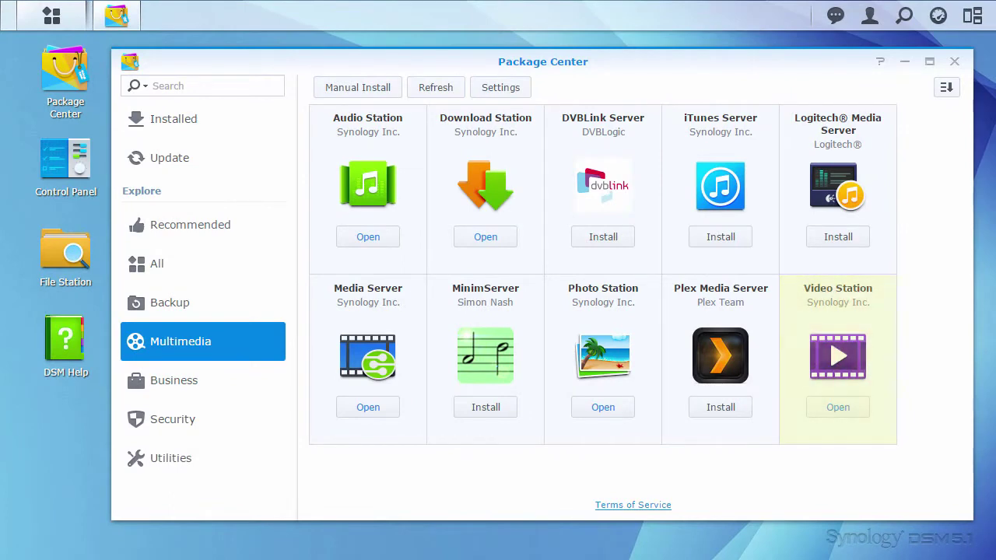
Review the video share's HD Movies, HD Television and Home Video folders in File Station, then close it
{"action": "left_click", "coordinate": [888, 343]}
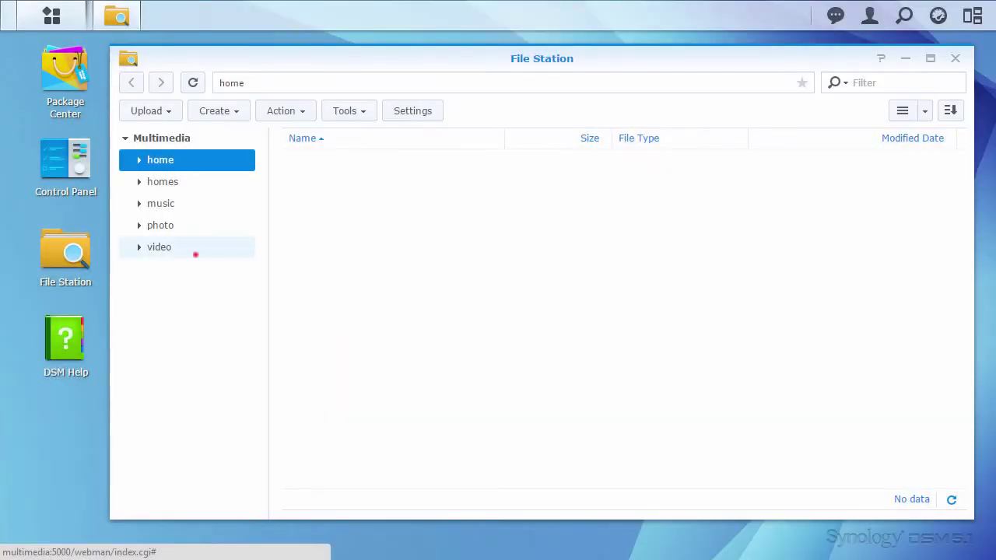
{"action": "left_click", "coordinate": [196, 254]}
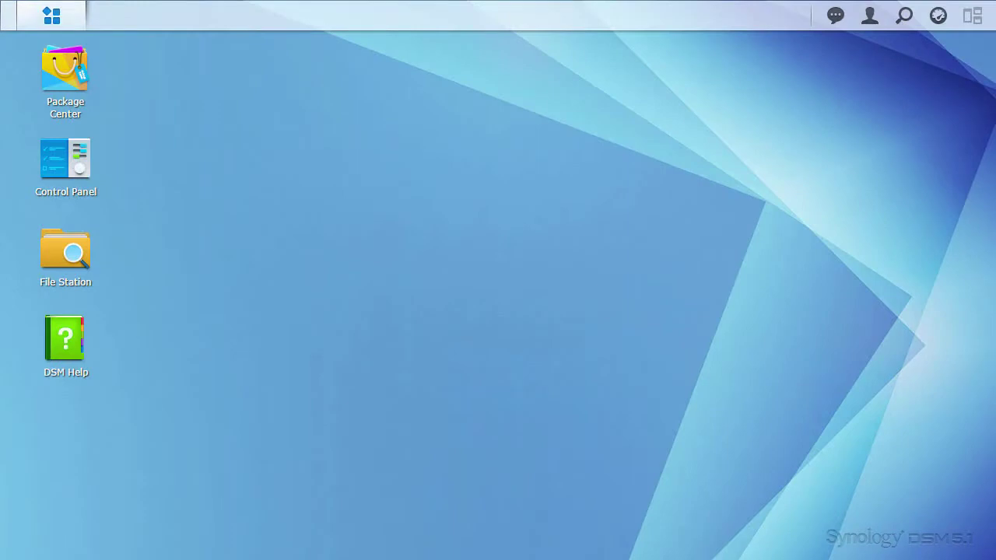
Launch Video Station from the Main Menu
{"action": "left_click", "coordinate": [51, 16]}
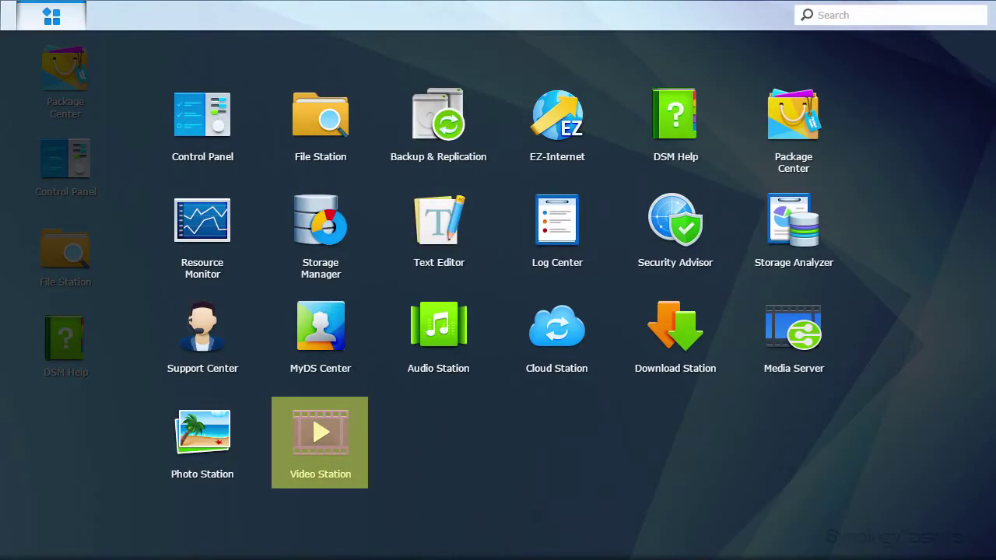
{"action": "left_click", "coordinate": [320, 436]}
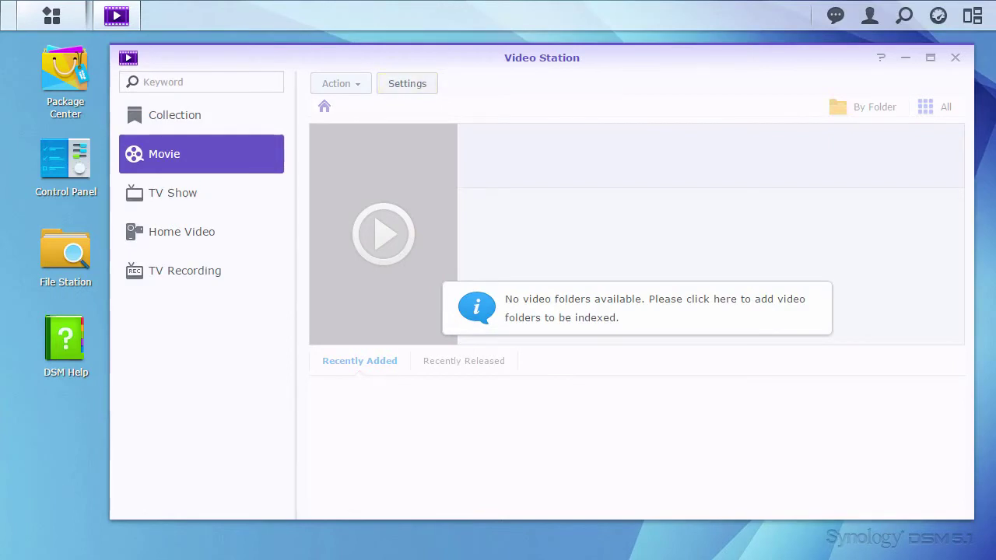
Add the /video/HD Movies folder to the Movie library in Settings
{"action": "left_click", "coordinate": [728, 295]}
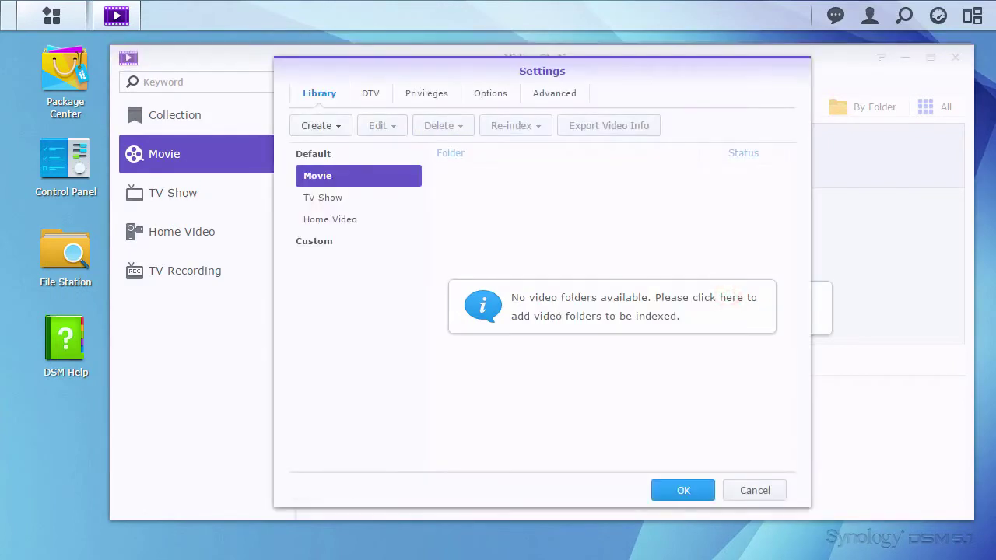
{"action": "left_click", "coordinate": [679, 315]}
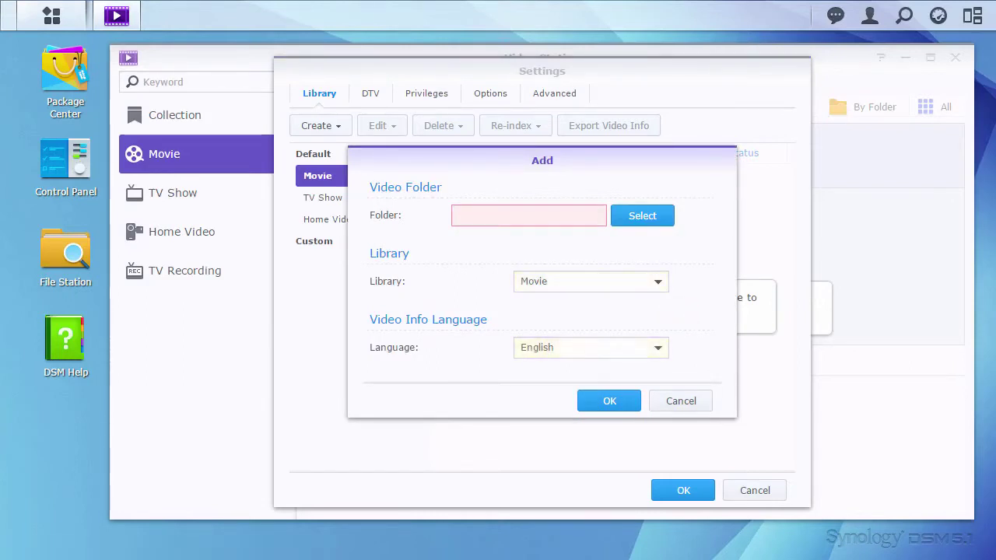
{"action": "left_click", "coordinate": [649, 211]}
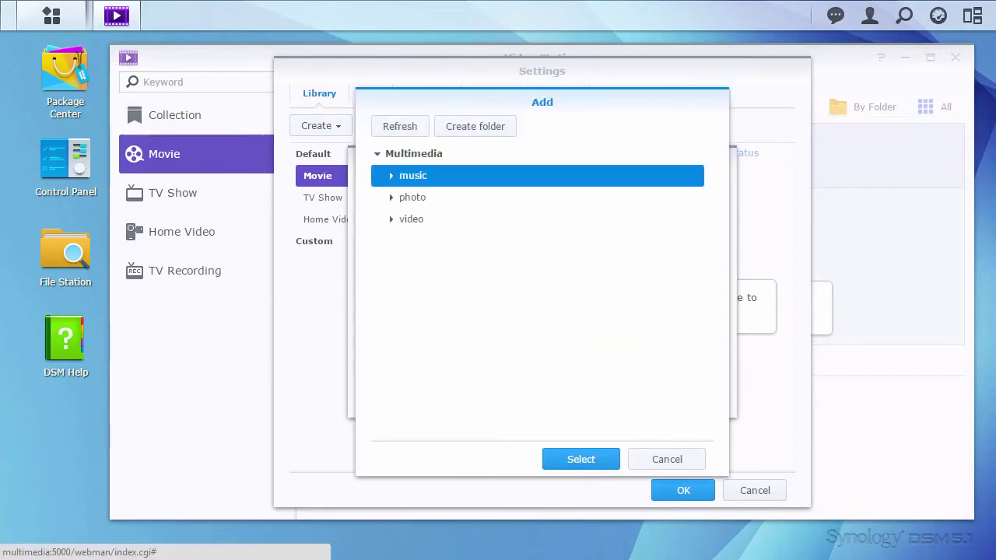
{"action": "left_click", "coordinate": [390, 219]}
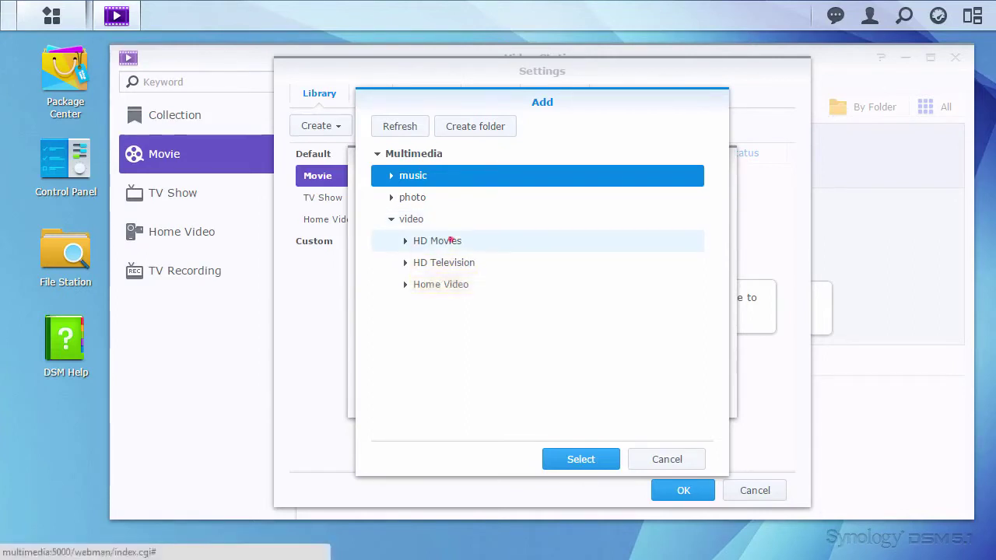
{"action": "left_click", "coordinate": [450, 240]}
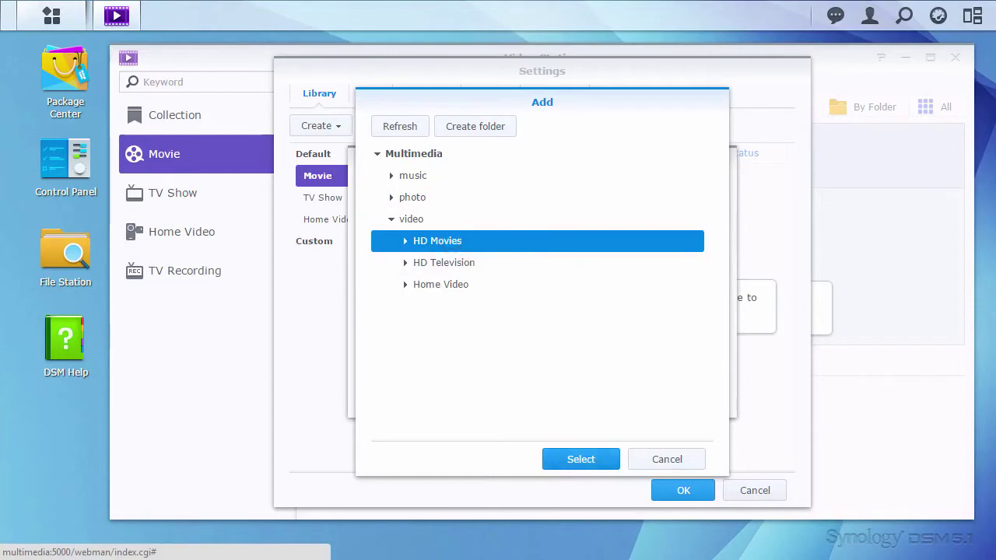
{"action": "left_click", "coordinate": [567, 460]}
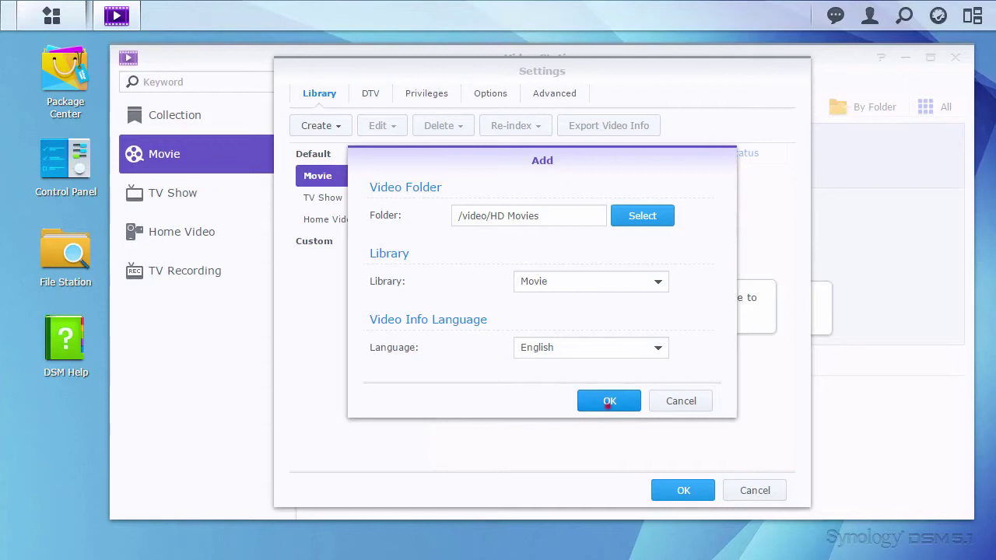
{"action": "left_click", "coordinate": [607, 401]}
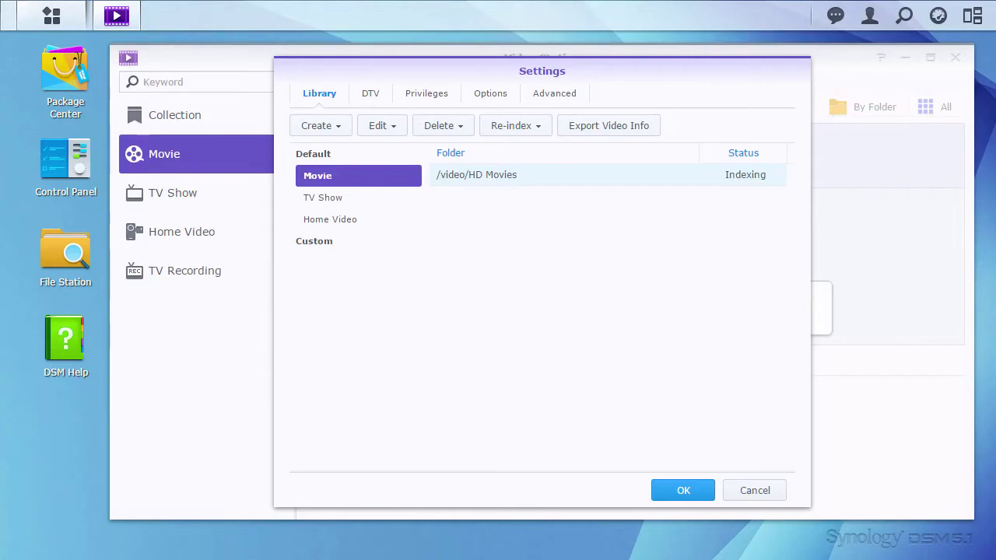
Add the /video/HD Television folder to the TV Show library
{"action": "left_click", "coordinate": [335, 198]}
{"action": "left_click", "coordinate": [683, 302]}
{"action": "left_click", "coordinate": [649, 218]}
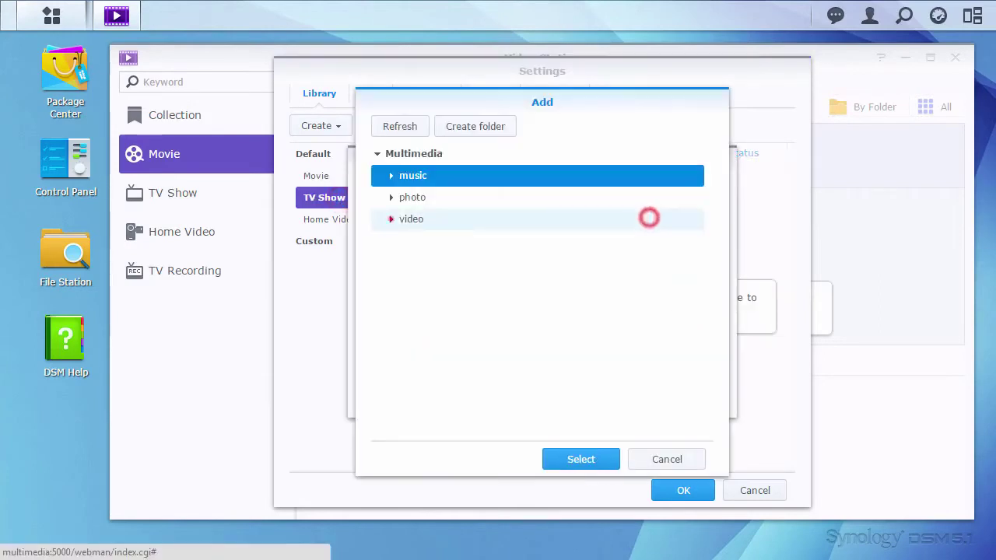
{"action": "left_click", "coordinate": [392, 218]}
{"action": "left_click", "coordinate": [415, 260]}
{"action": "left_click", "coordinate": [559, 458]}
{"action": "left_click", "coordinate": [588, 401]}
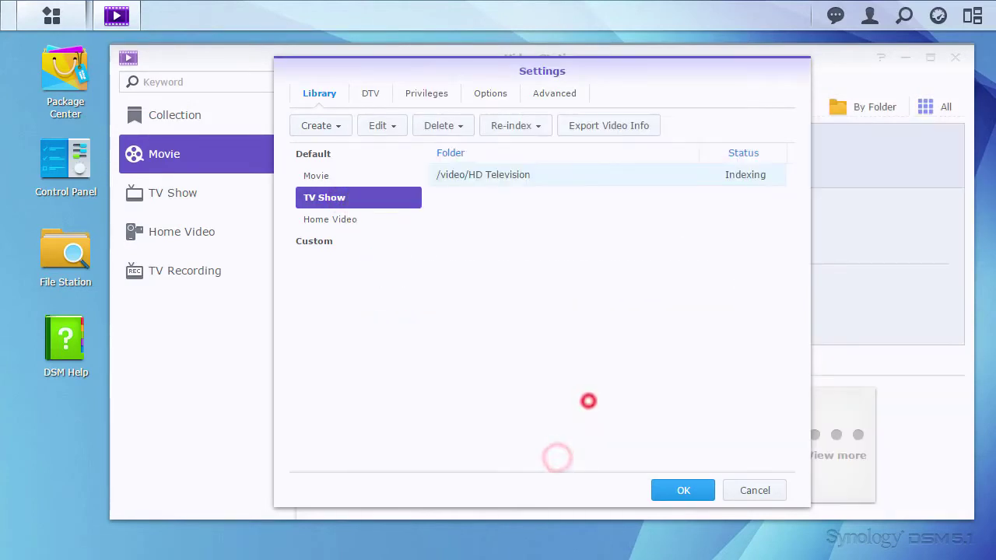
Add the /video/Home Video folder to the Home Video library
{"action": "left_click", "coordinate": [332, 219]}
{"action": "left_click", "coordinate": [319, 126]}
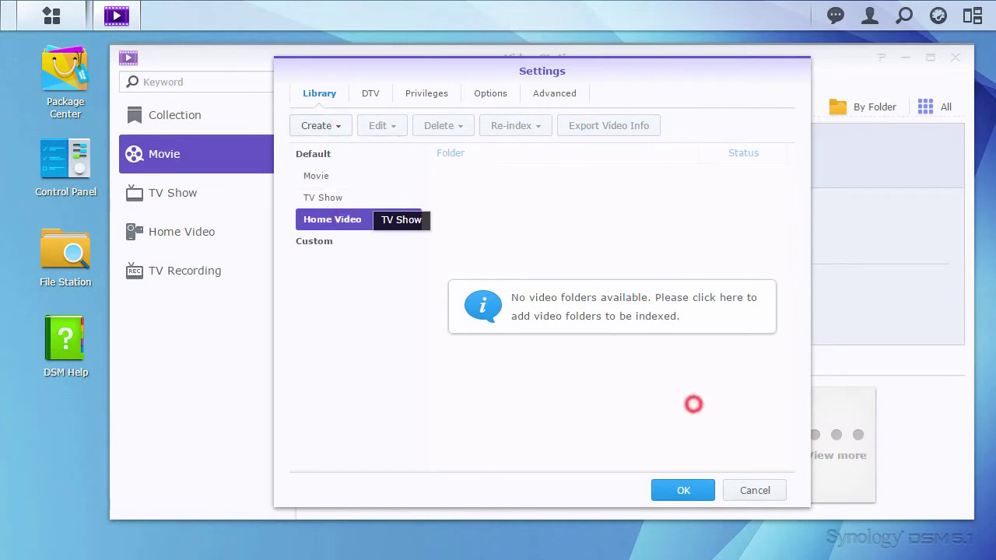
{"action": "left_click", "coordinate": [602, 322]}
{"action": "left_click", "coordinate": [644, 217]}
{"action": "left_click", "coordinate": [389, 220]}
{"action": "left_click", "coordinate": [479, 285]}
{"action": "left_click", "coordinate": [595, 462]}
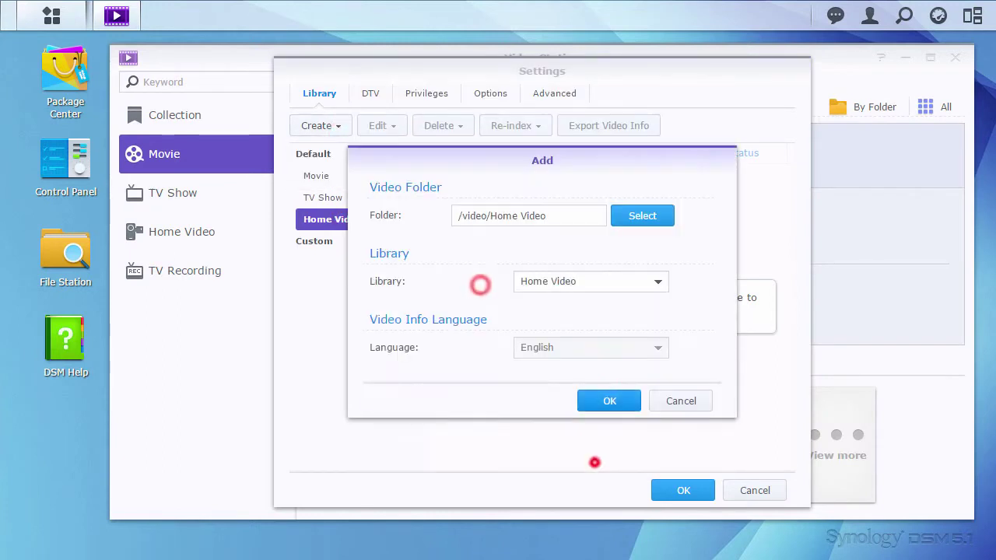
{"action": "left_click", "coordinate": [599, 399]}
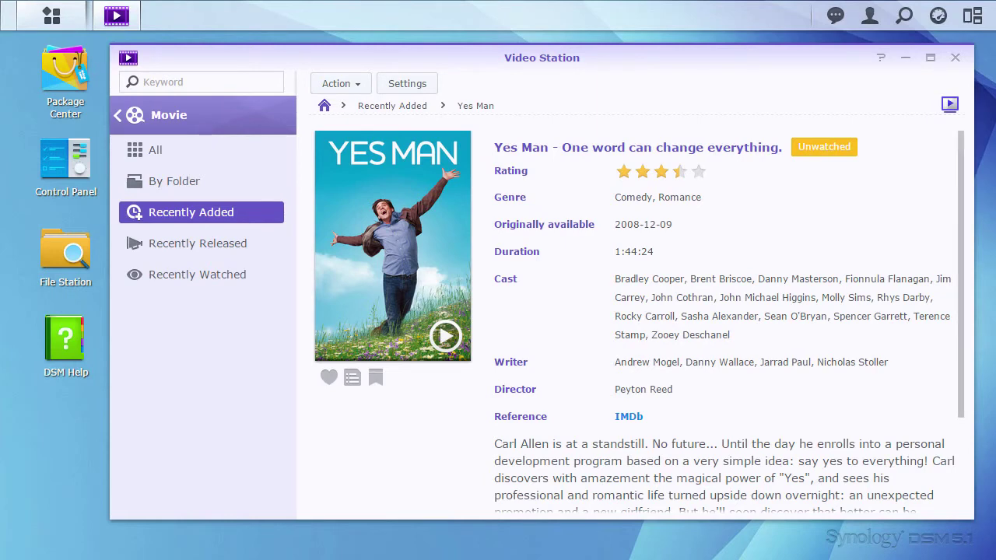
Look through the Yes Man details, then list all 97 movies in the Movie library
{"action": "left_click_drag", "start_coordinate": [960, 148], "coordinate": [960, 167]}
{"action": "scroll", "coordinate": [728, 322], "scroll_direction": "down", "scroll_amount": 2}
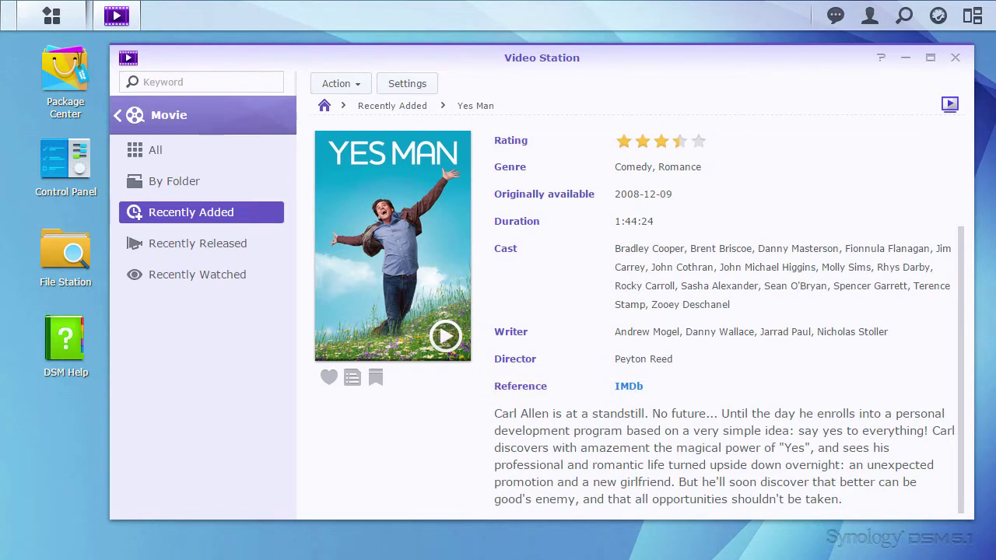
{"action": "left_click", "coordinate": [205, 151]}
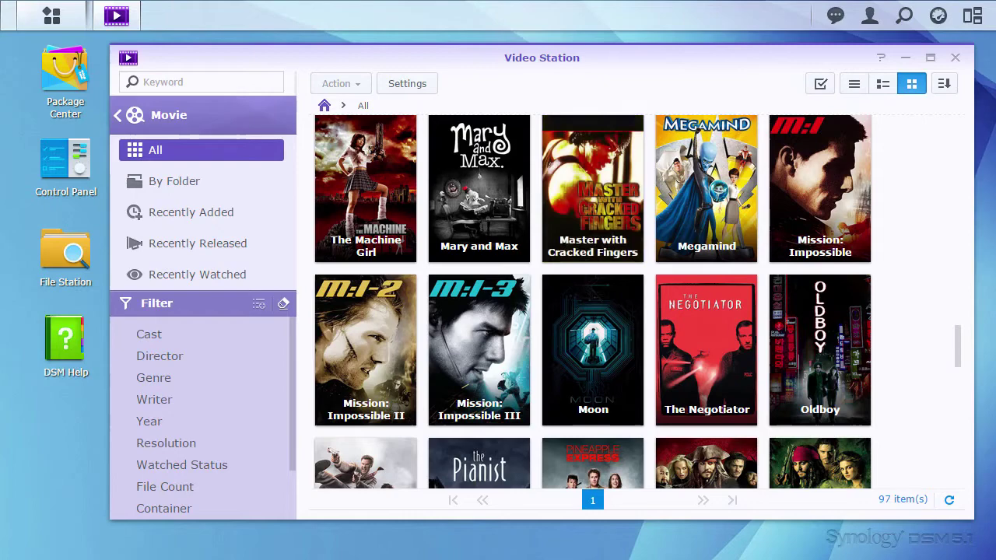
Check Master with Cracked Fingers' media info: kungfu.mkv, h264 at 1280 X 528
{"action": "left_click", "coordinate": [600, 168]}
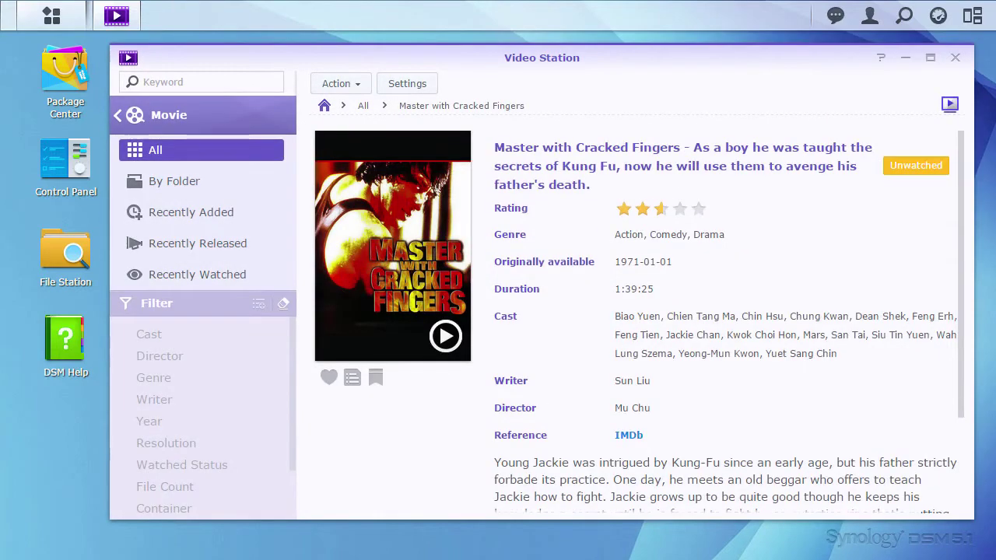
{"action": "left_click", "coordinate": [336, 78]}
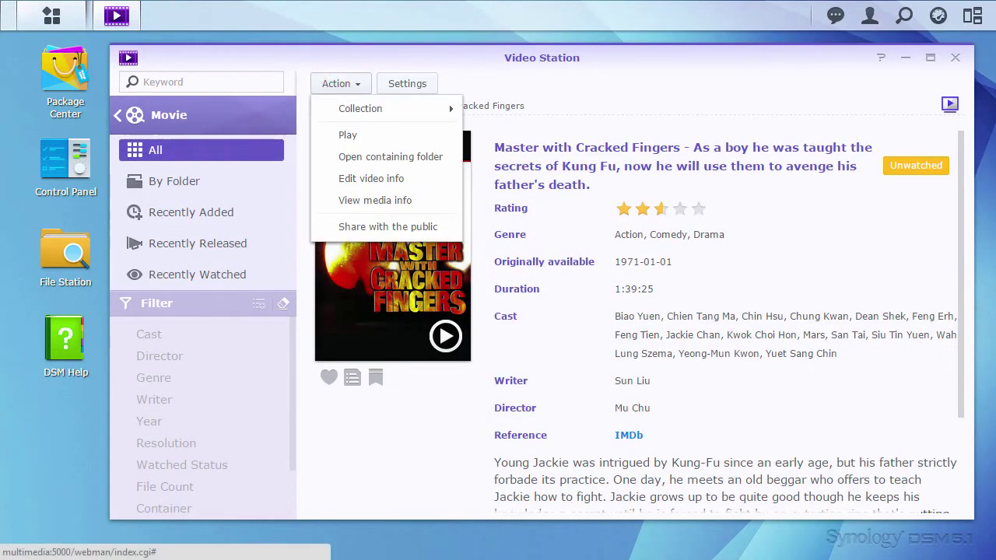
{"action": "left_click", "coordinate": [369, 201]}
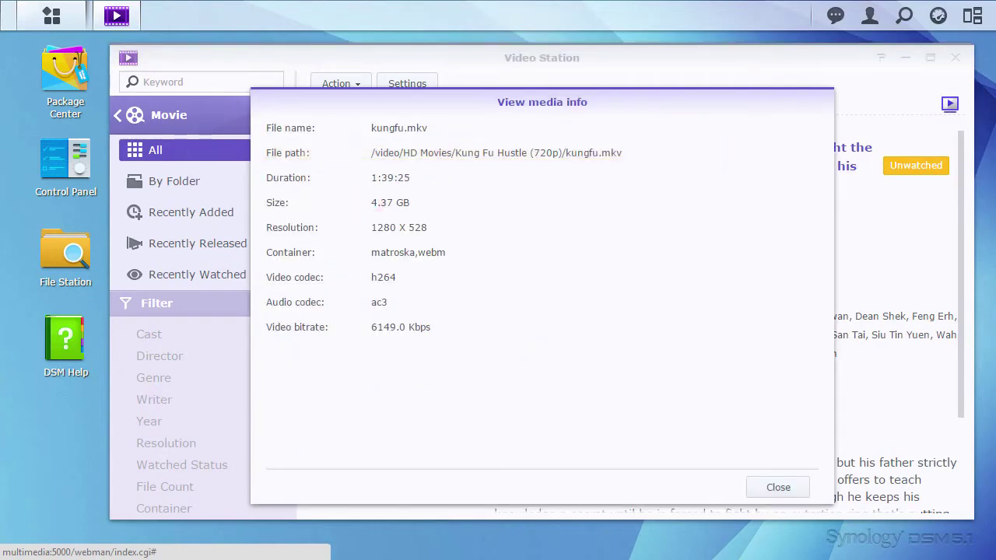
{"action": "key", "text": "Escape"}
{"action": "left_click", "coordinate": [336, 83]}
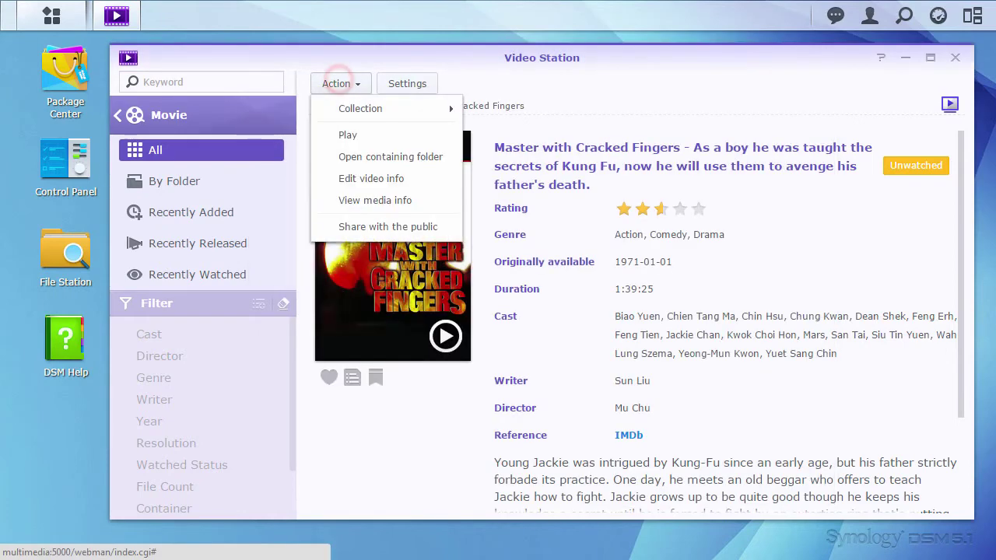
Replace the movie's info with the Kung Fu Hustle internet match released 2004-09-14
{"action": "left_click", "coordinate": [399, 178]}
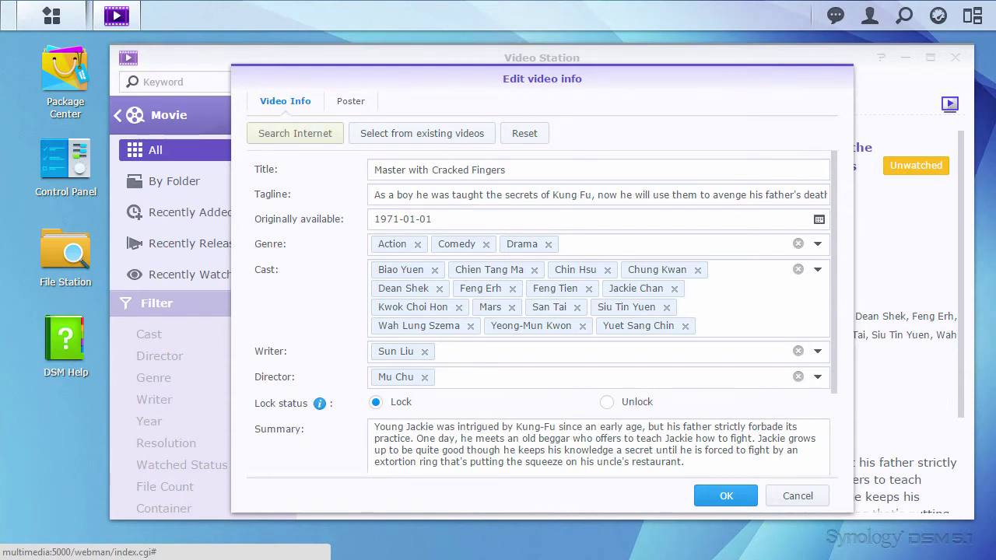
{"action": "left_click", "coordinate": [294, 138]}
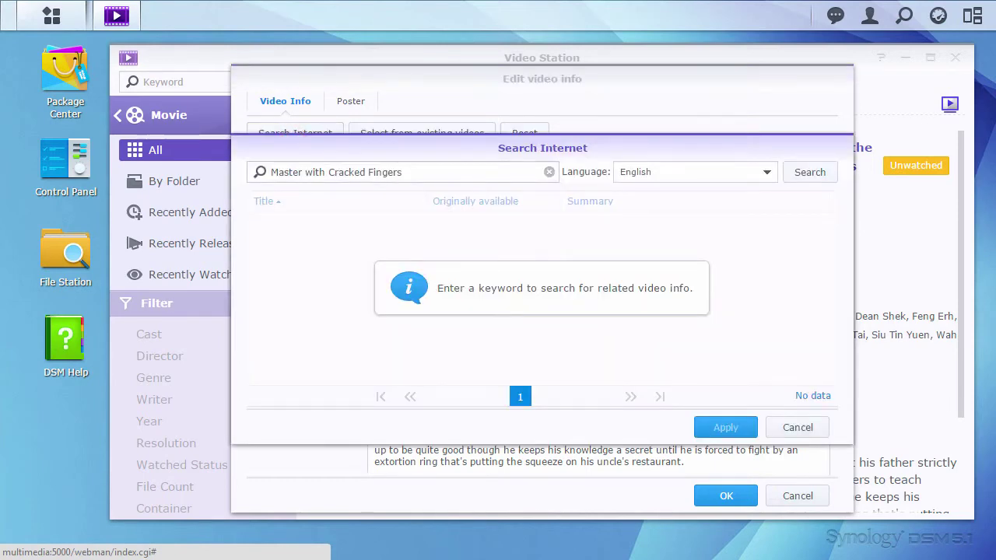
{"action": "triple_click", "coordinate": [442, 171]}
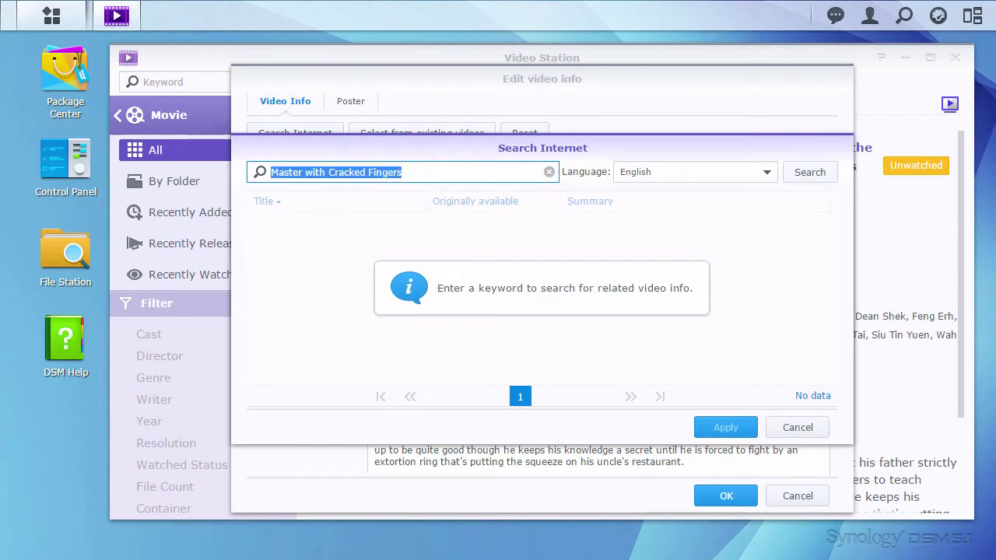
{"action": "type", "text": "Kung Fu Hustle"}
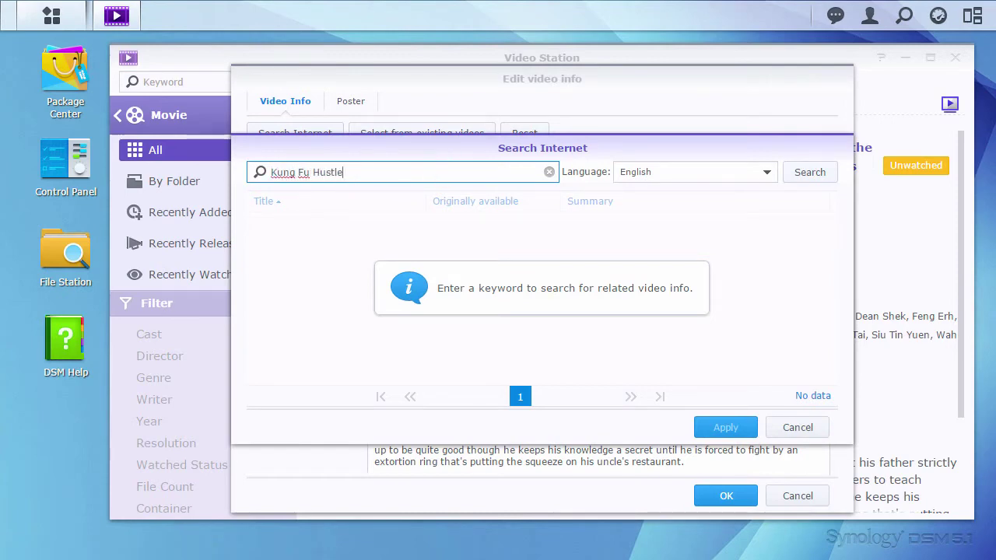
{"action": "key", "text": "Return"}
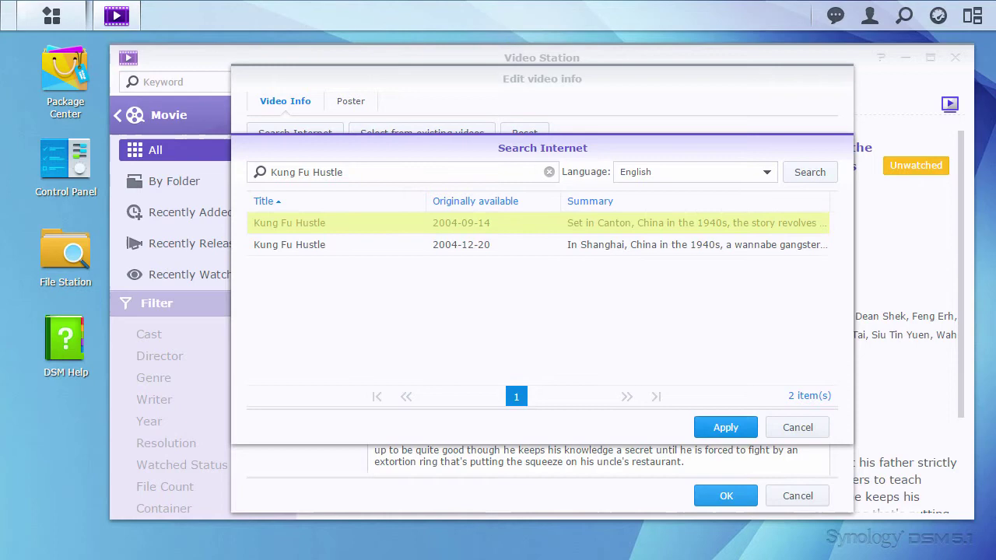
{"action": "left_click", "coordinate": [722, 426]}
{"action": "left_click", "coordinate": [726, 496]}
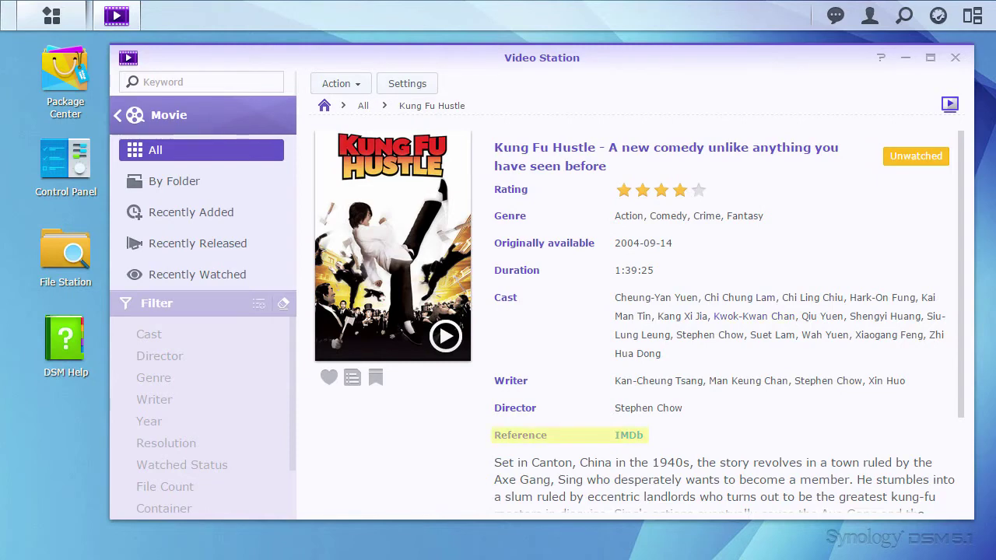
Copy the image URL of the yellow Kung Fu Hustle poster from its IMDb gallery
{"action": "left_click", "coordinate": [636, 436]}
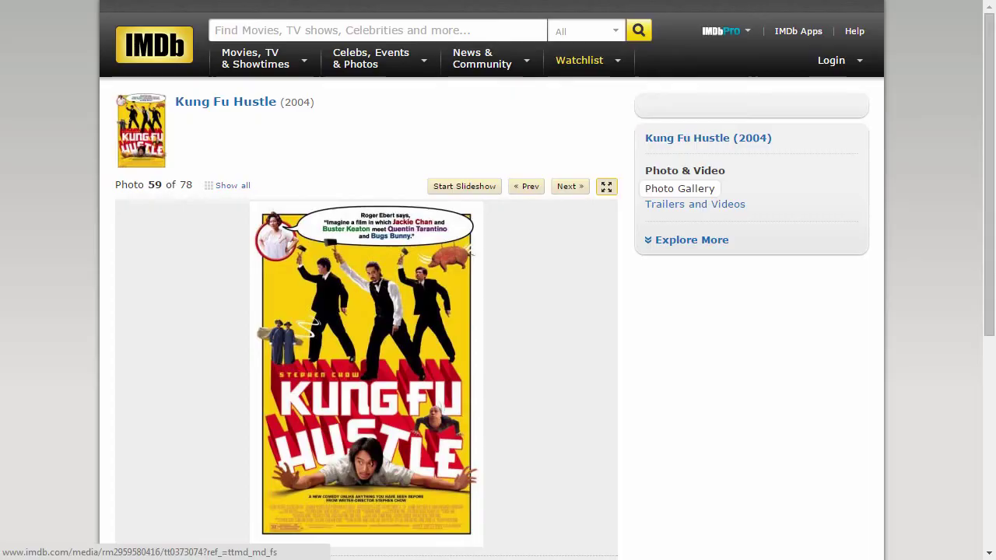
{"action": "left_click", "coordinate": [606, 187]}
{"action": "right_click", "coordinate": [576, 223]}
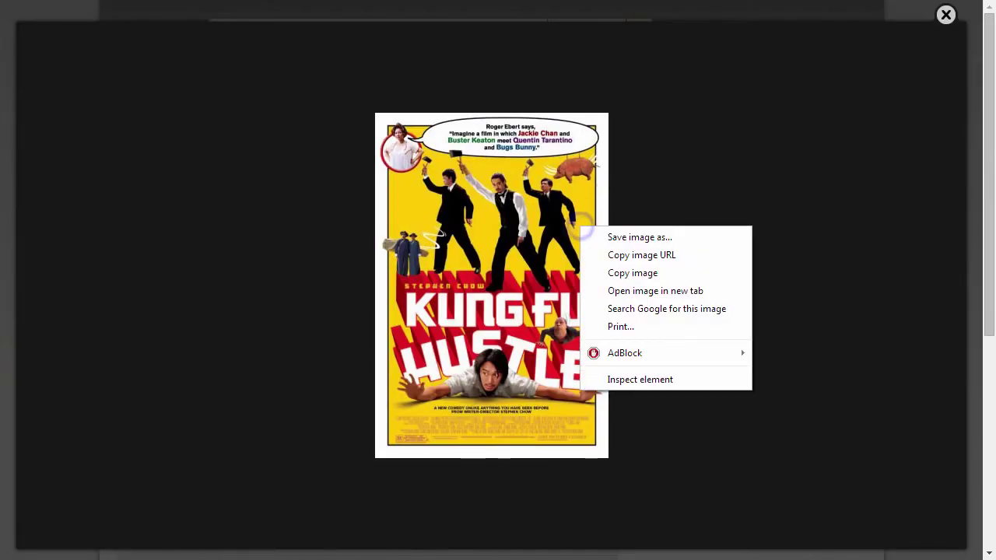
{"action": "left_click", "coordinate": [662, 255]}
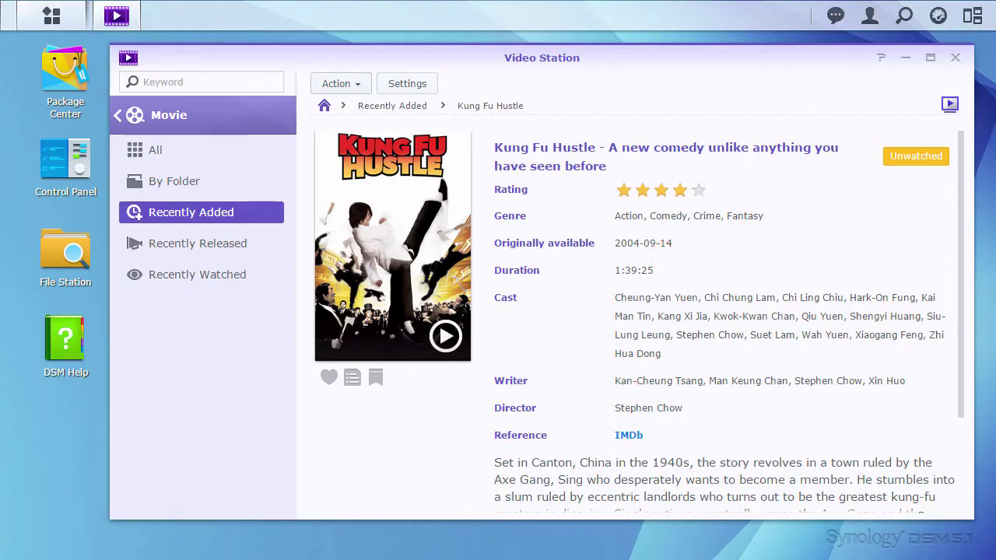
Set Kung Fu Hustle's poster by pasting the copied IMDb image URL
{"action": "left_click", "coordinate": [336, 83]}
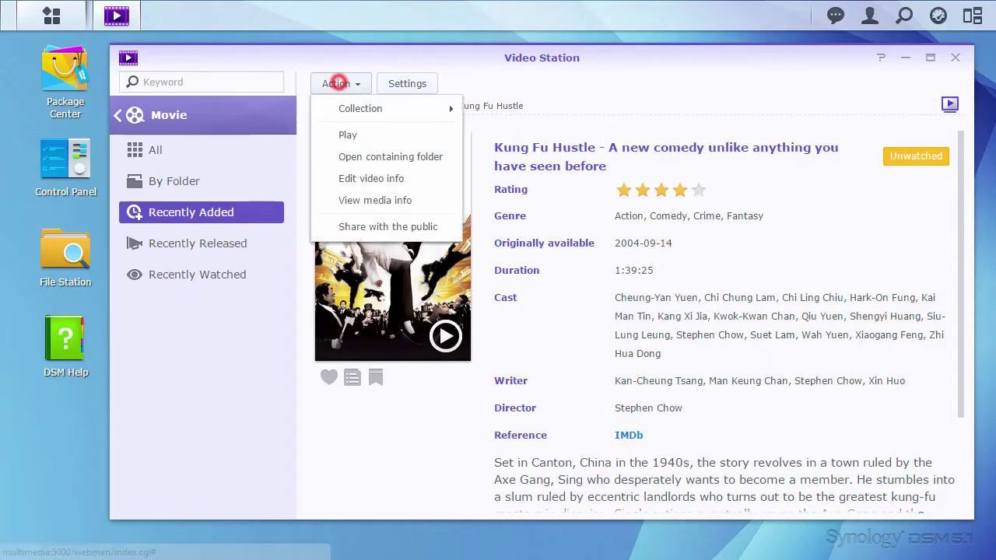
{"action": "left_click", "coordinate": [391, 178]}
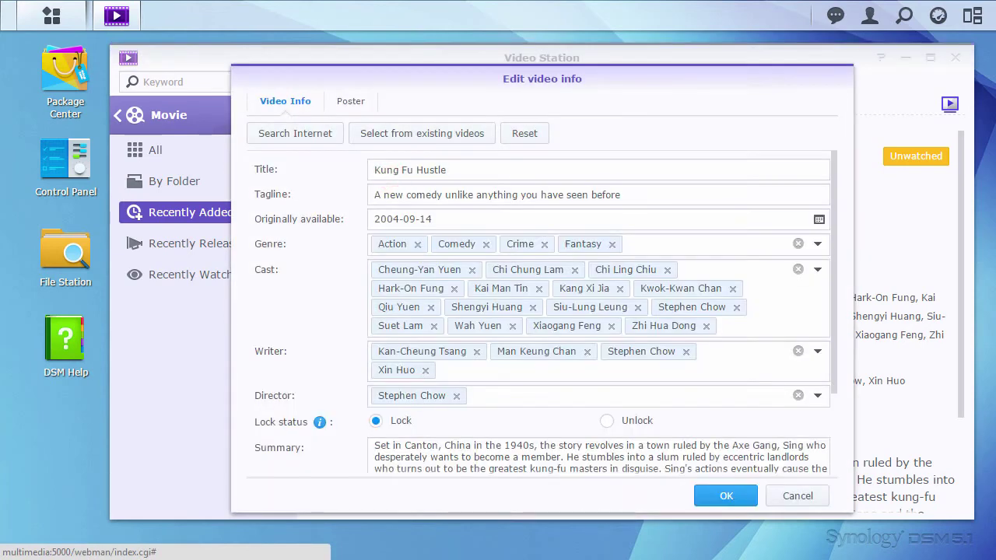
{"action": "left_click", "coordinate": [347, 101]}
{"action": "left_click", "coordinate": [445, 294]}
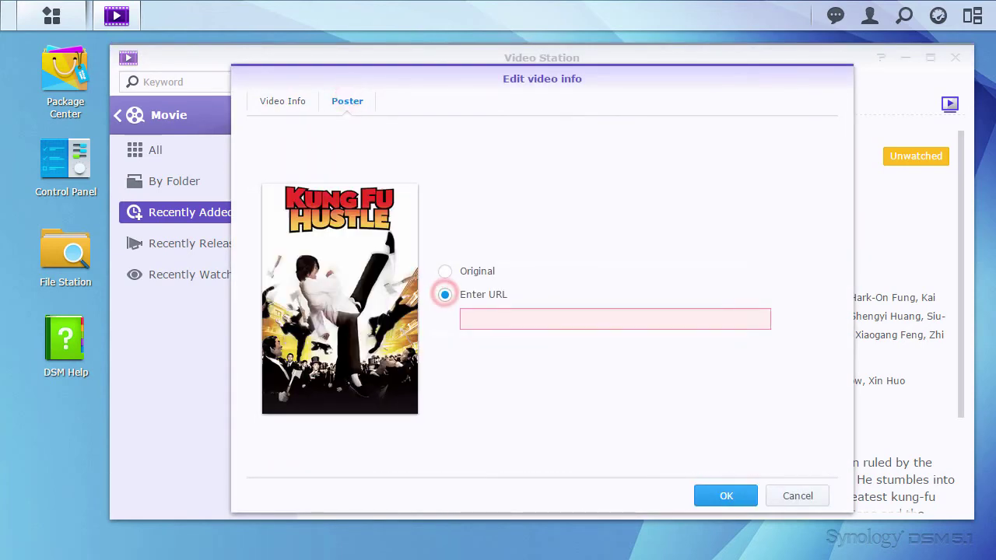
{"action": "right_click", "coordinate": [484, 319]}
{"action": "left_click", "coordinate": [538, 411]}
{"action": "left_click", "coordinate": [706, 496]}
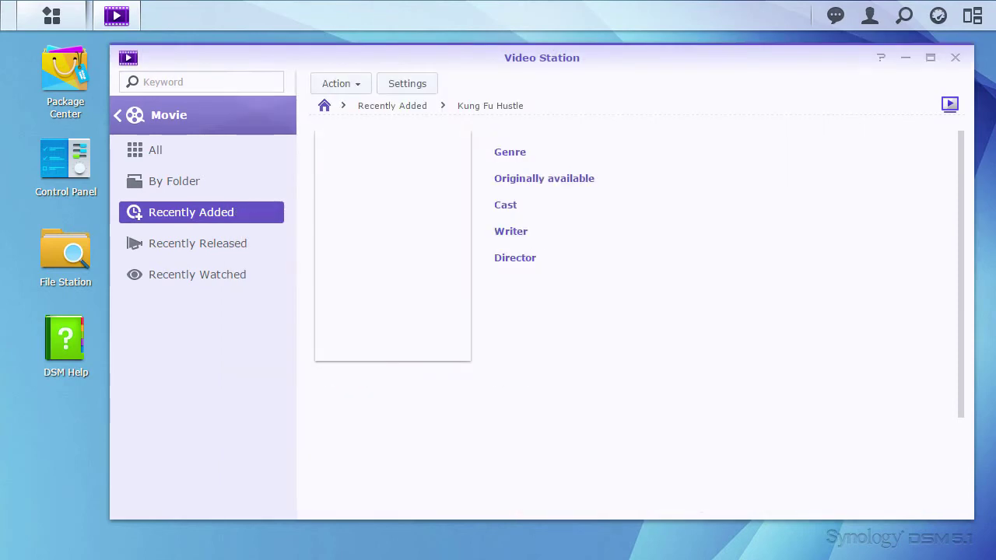
{"action": "left_click", "coordinate": [156, 150]}
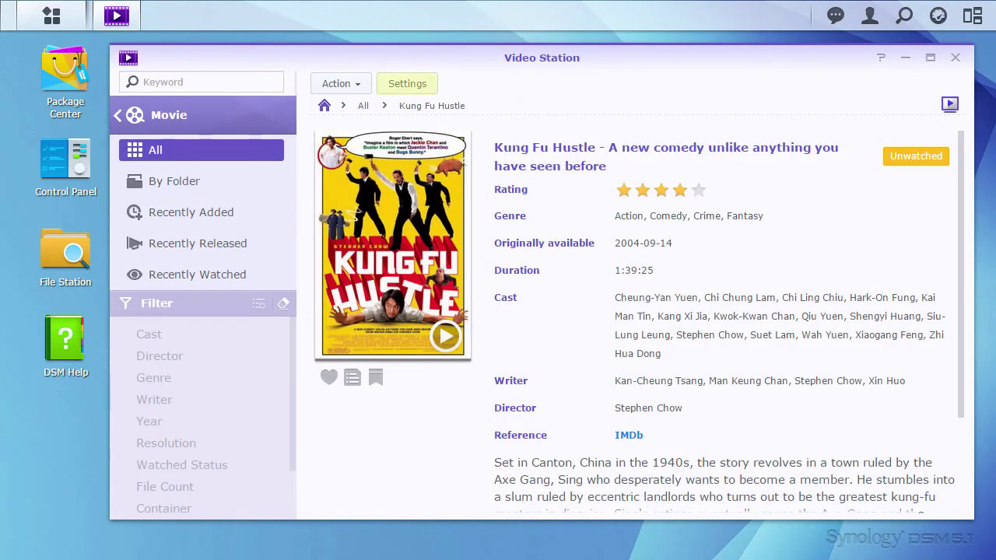
Show the Advanced tab of Video Station's Settings for transcoding, covers and subtitles
{"action": "left_click", "coordinate": [413, 81]}
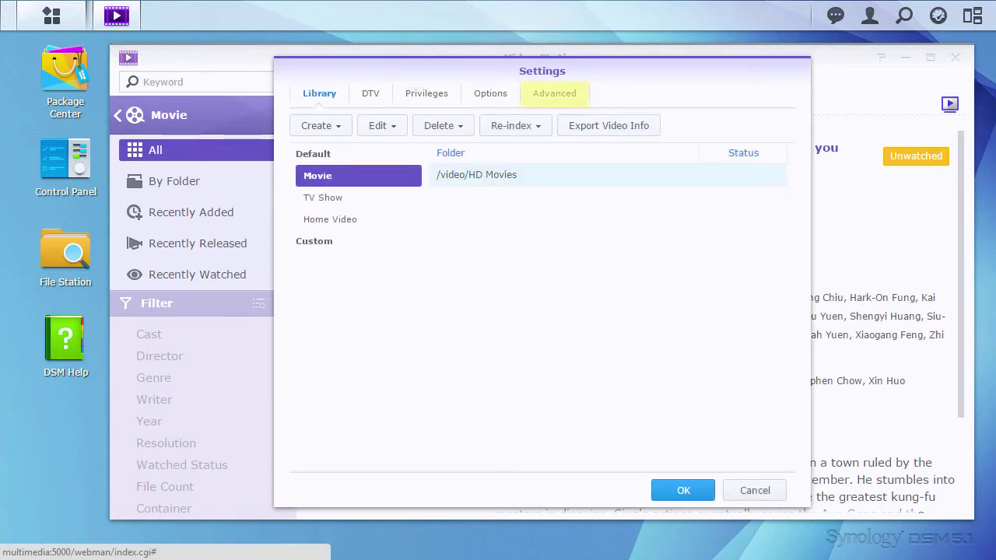
{"action": "left_click", "coordinate": [573, 90]}
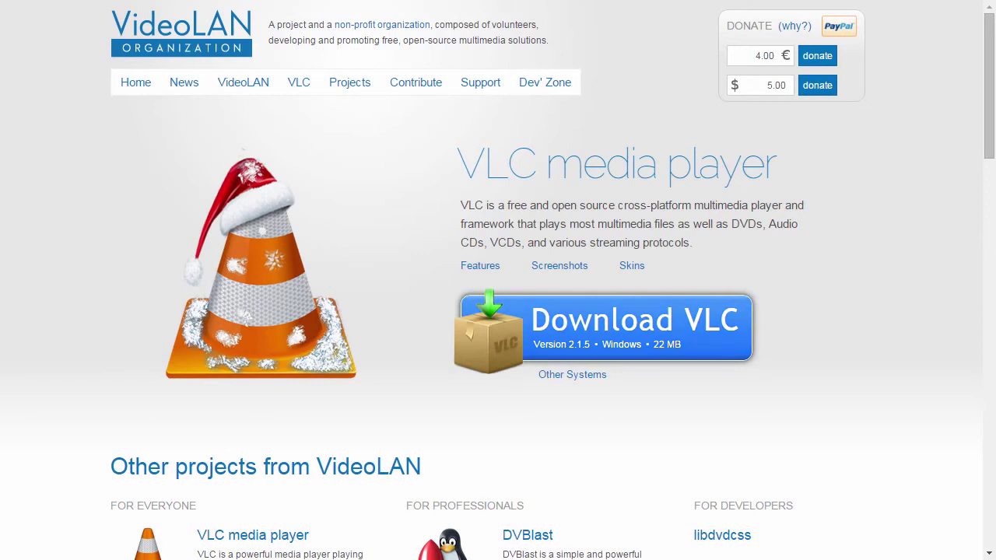
Download the VLC 2.1.5 installer for Windows from videolan.org
{"action": "left_click", "coordinate": [723, 322]}
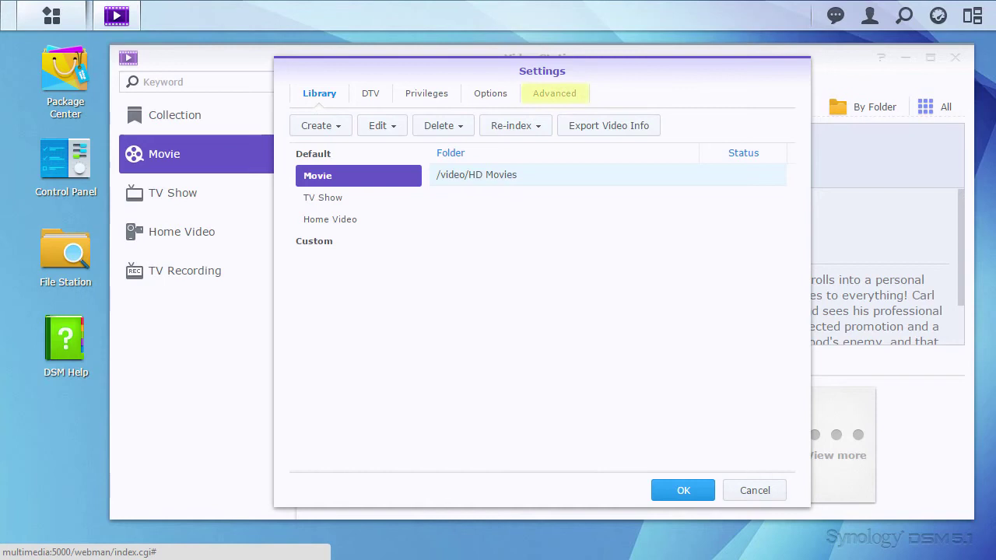
In Advanced settings, enable hardware acceleration, set Public sharing to Allow transcoding, and save
{"action": "left_click", "coordinate": [560, 92]}
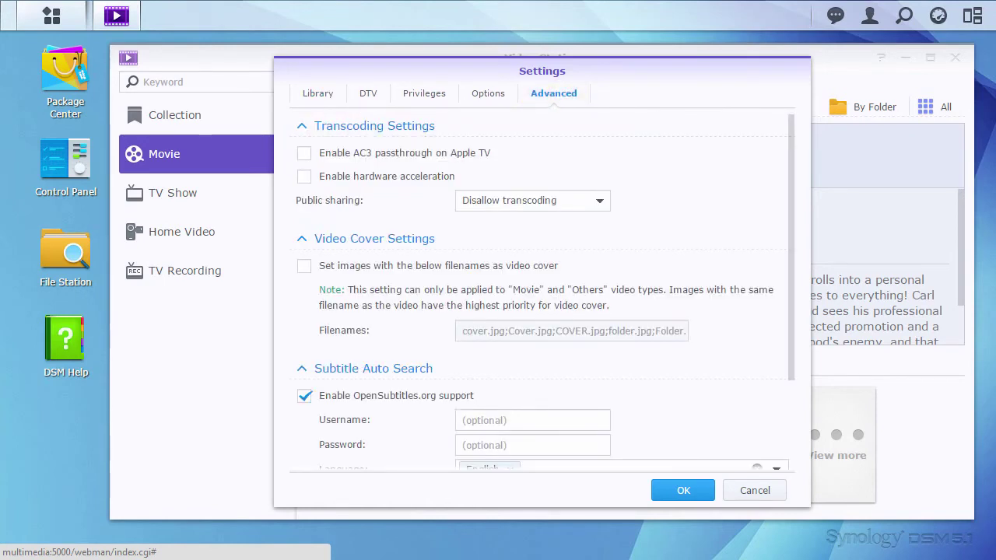
{"action": "left_click", "coordinate": [424, 176]}
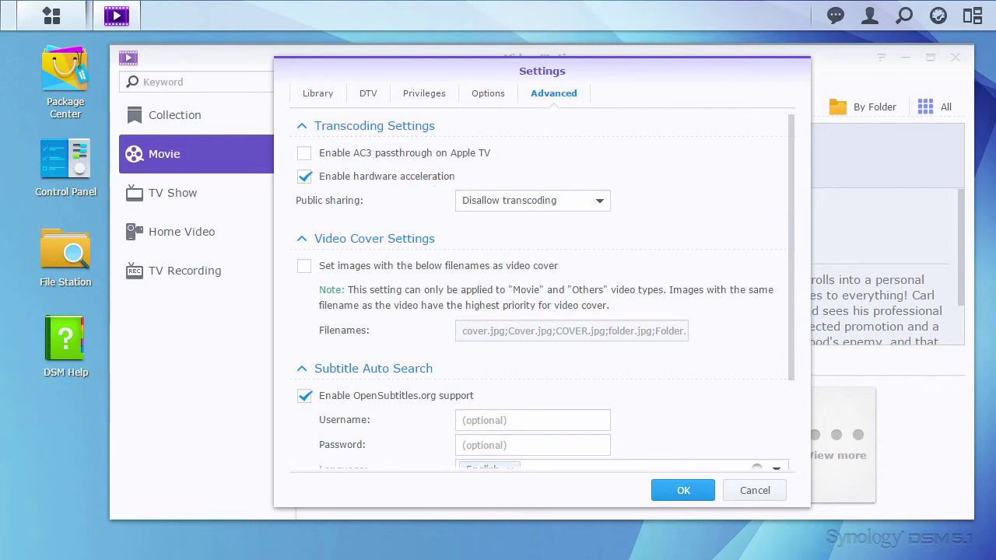
{"action": "left_click", "coordinate": [565, 200]}
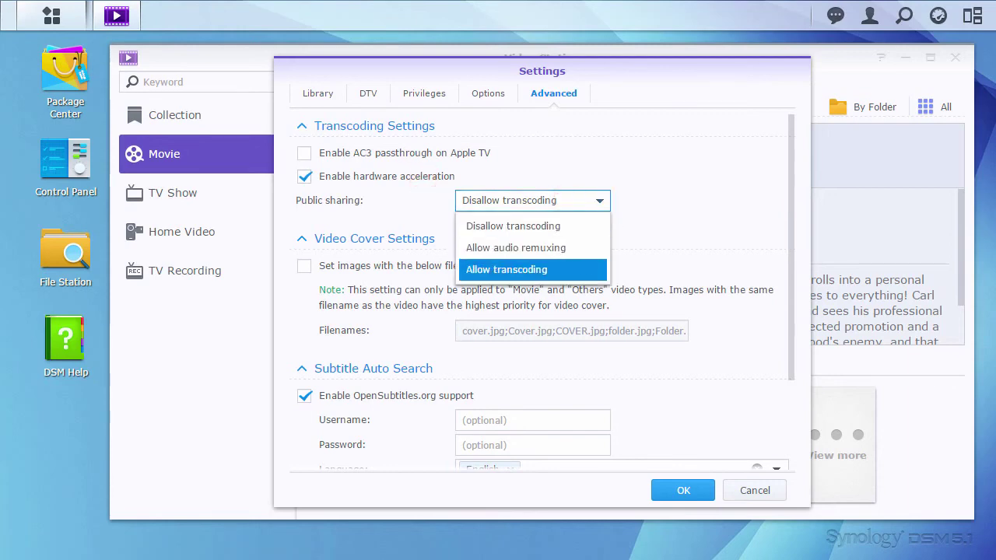
{"action": "left_click", "coordinate": [582, 269]}
{"action": "left_click", "coordinate": [683, 490]}
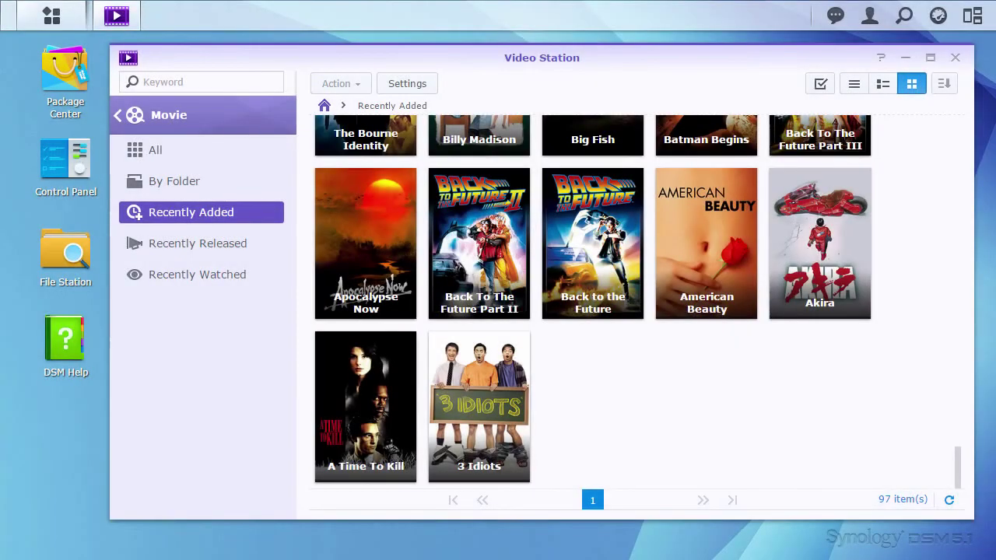
Open Akira's details, play it, and check the gear menu's quality and audio track options
{"action": "left_click", "coordinate": [853, 227]}
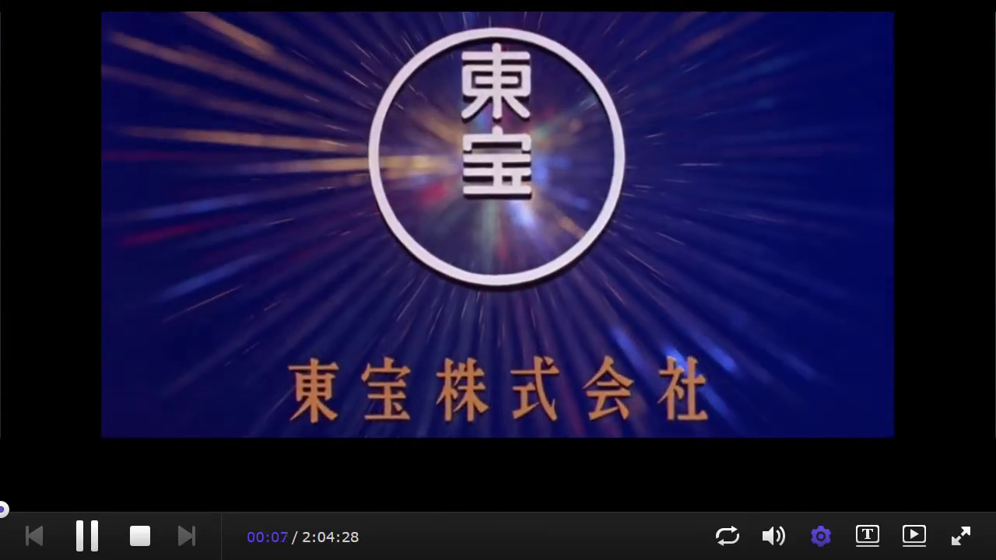
{"action": "left_click", "coordinate": [821, 535]}
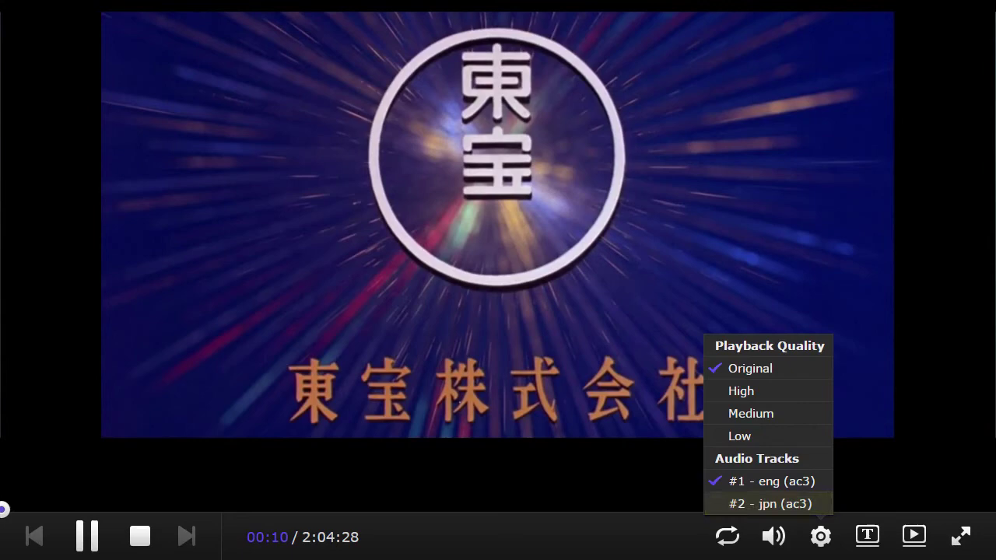
{"action": "mouse_move", "coordinate": [867, 535]}
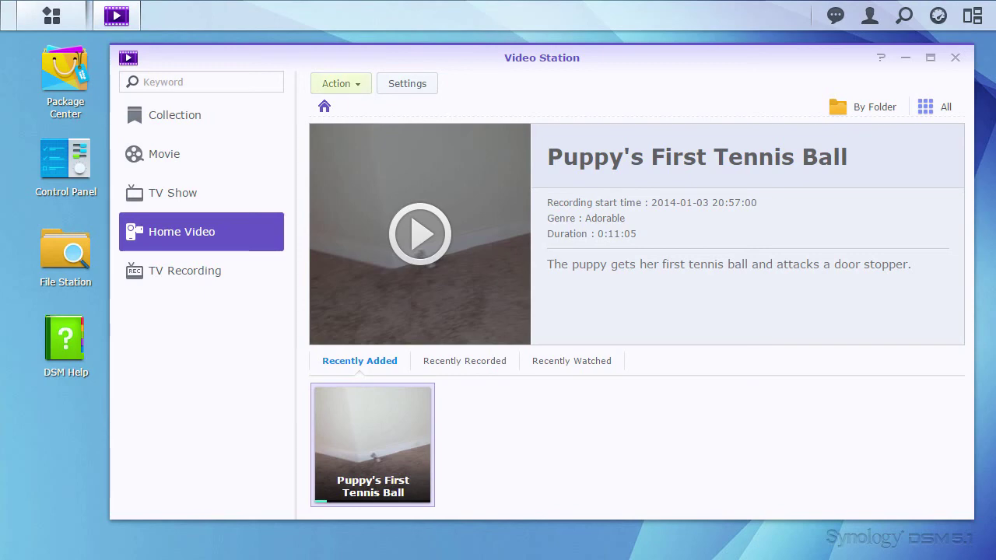
Share Puppy's First Tennis Ball with the public to generate its link
{"action": "left_click", "coordinate": [357, 83]}
{"action": "left_click", "coordinate": [432, 224]}
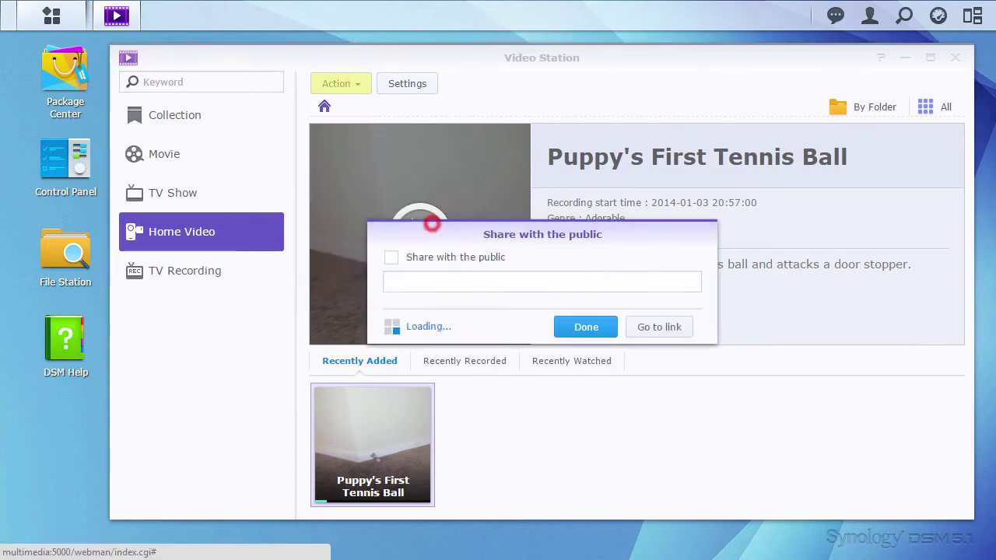
{"action": "left_click", "coordinate": [478, 258]}
Copy the public share link for Puppy's First Tennis Ball
{"action": "left_click", "coordinate": [628, 278]}
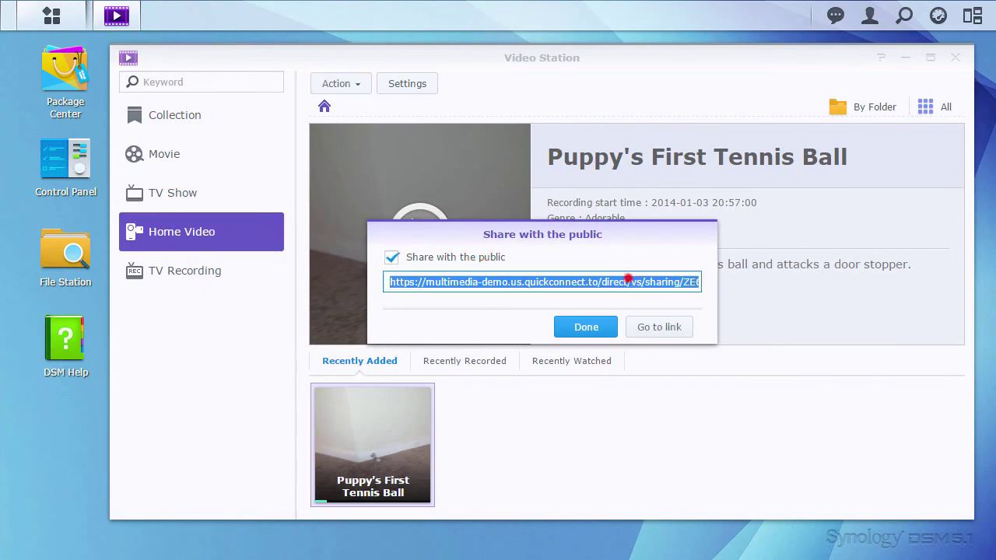
{"action": "right_click", "coordinate": [628, 278]}
{"action": "left_click", "coordinate": [685, 357]}
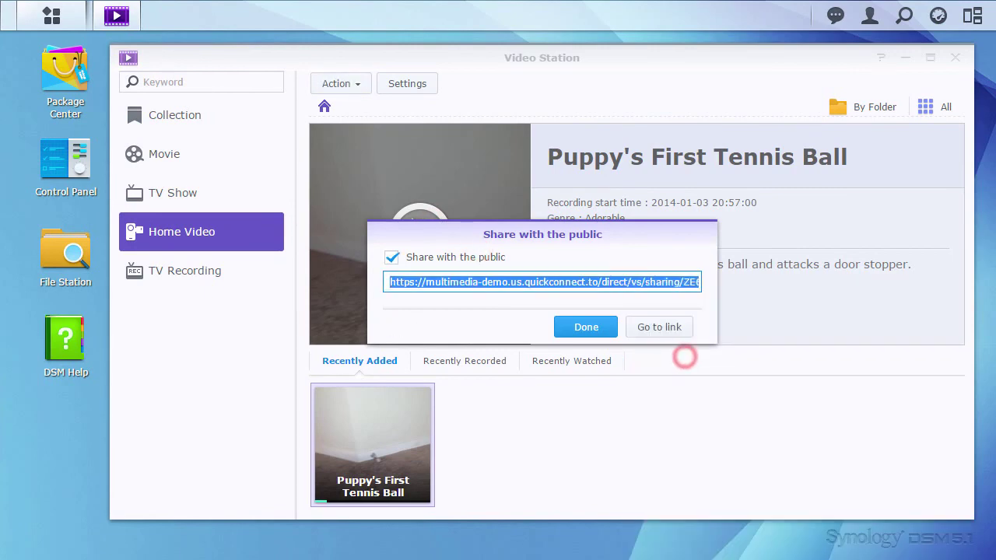